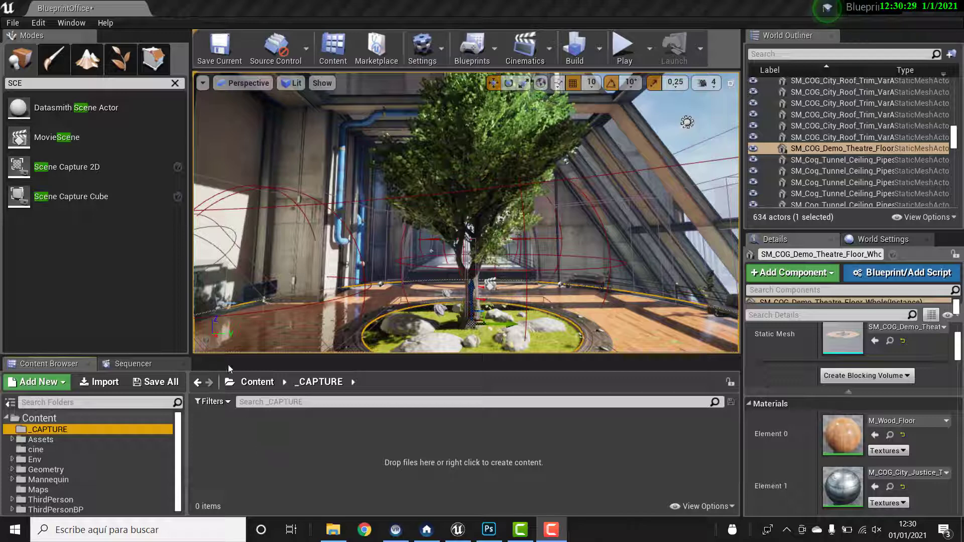
Step: Drag a Scene Capture Cube from Modes into the level and move it left of the tree planter
{"action": "left_click", "coordinate": [93, 196]}
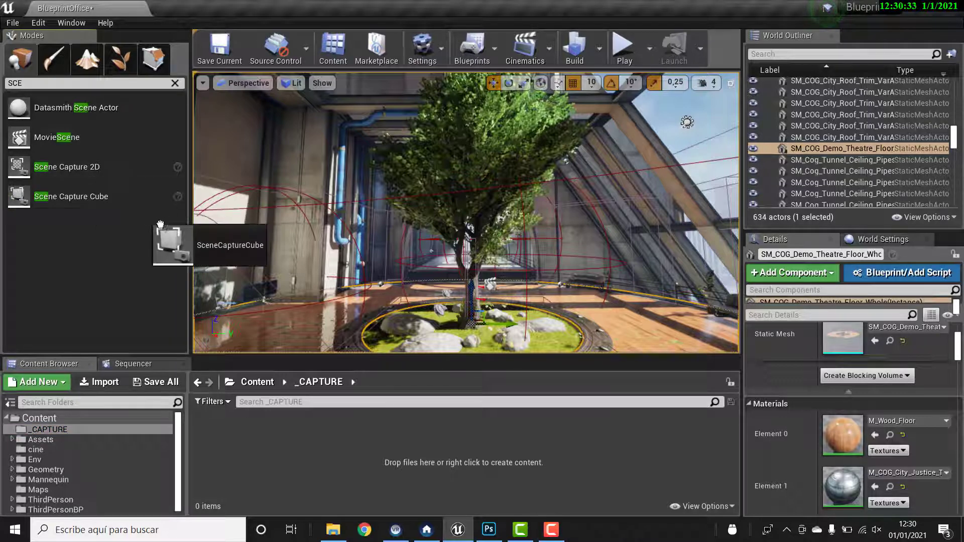
{"action": "left_click_drag", "start_coordinate": [93, 196], "coordinate": [350, 313]}
{"action": "left_click_drag", "start_coordinate": [484, 339], "coordinate": [480, 332]}
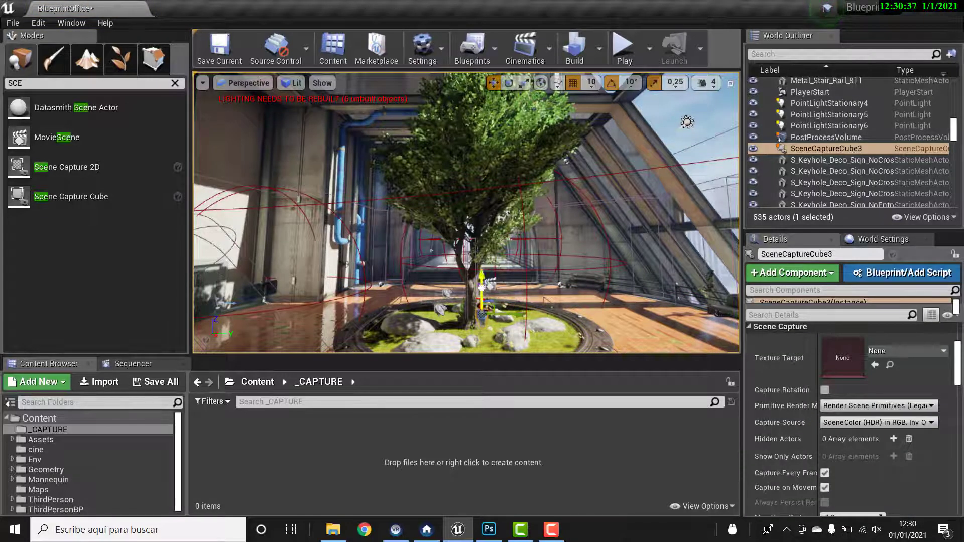
{"action": "mouse_move", "coordinate": [481, 332]}
{"action": "right_mouse_down"}
{"action": "mouse_move", "coordinate": [442, 332]}
{"action": "mouse_move", "coordinate": [482, 331]}
{"action": "mouse_move", "coordinate": [416, 284]}
{"action": "right_mouse_up"}
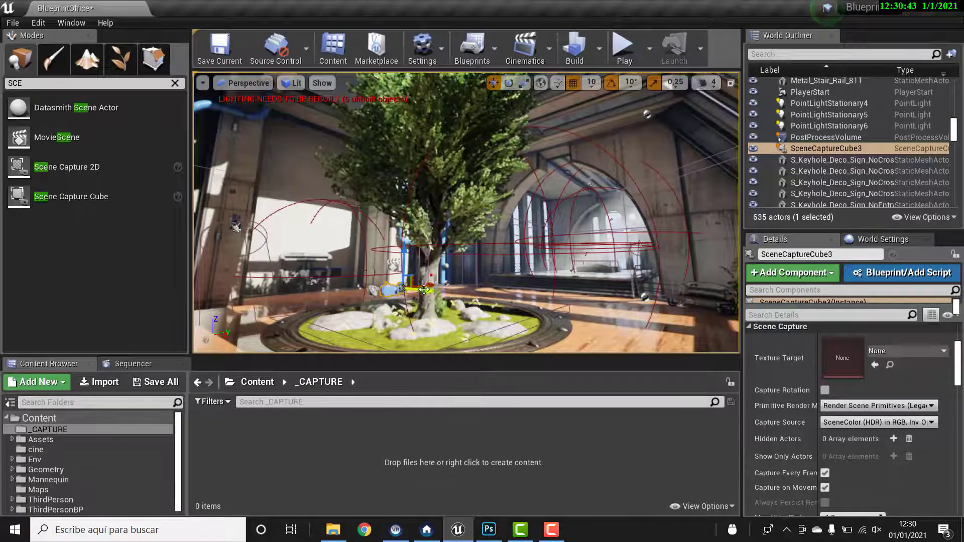
{"action": "left_click_drag", "start_coordinate": [416, 284], "coordinate": [329, 289]}
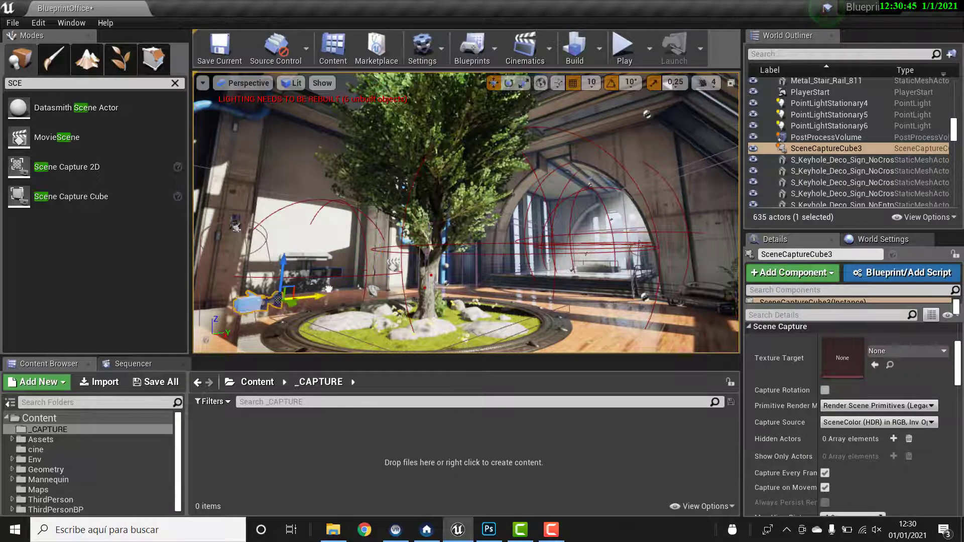
{"action": "right_click_drag", "start_coordinate": [329, 288], "coordinate": [312, 301]}
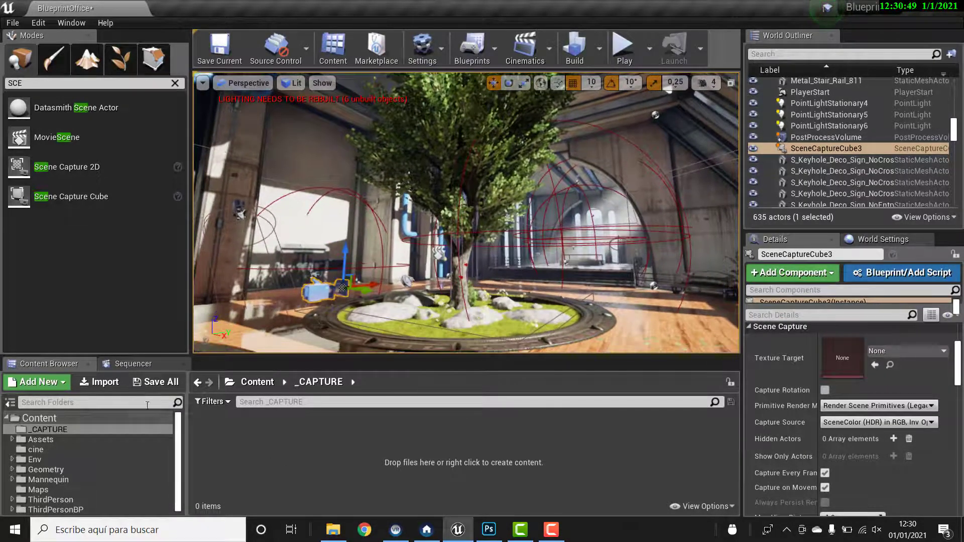
Step: Add a new Cube Render Target in the _CAPTURE folder and name it CAPTURA1
{"action": "left_click", "coordinate": [55, 429]}
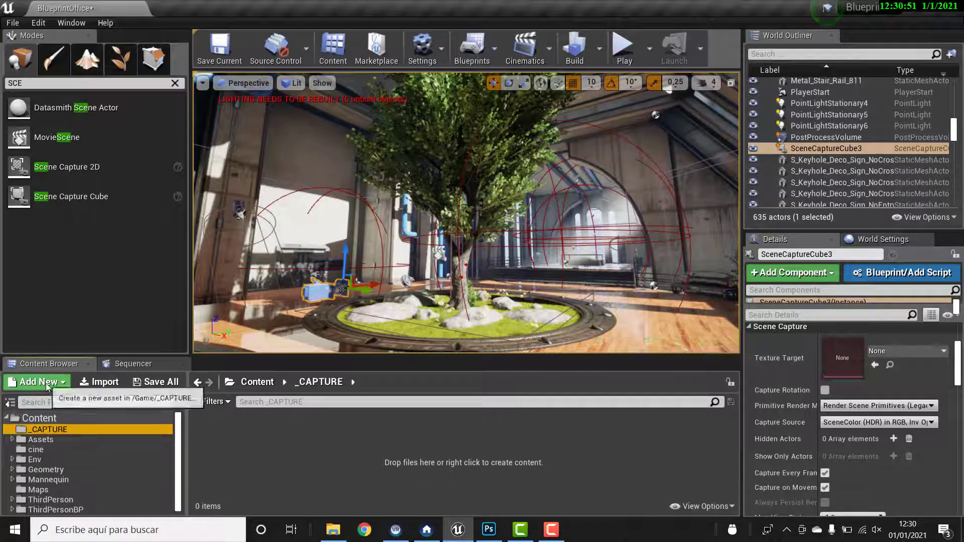
{"action": "right_click", "coordinate": [263, 429]}
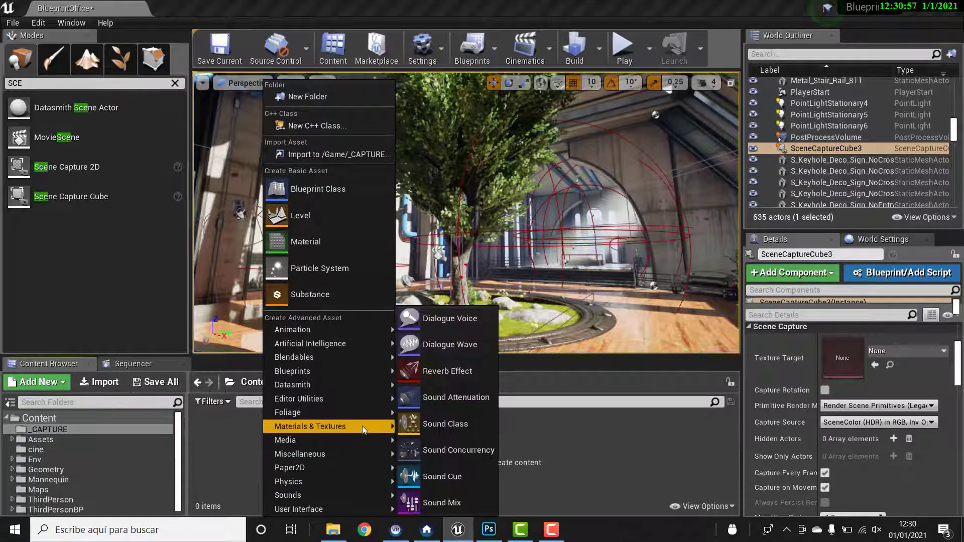
{"action": "mouse_move", "coordinate": [362, 425]}
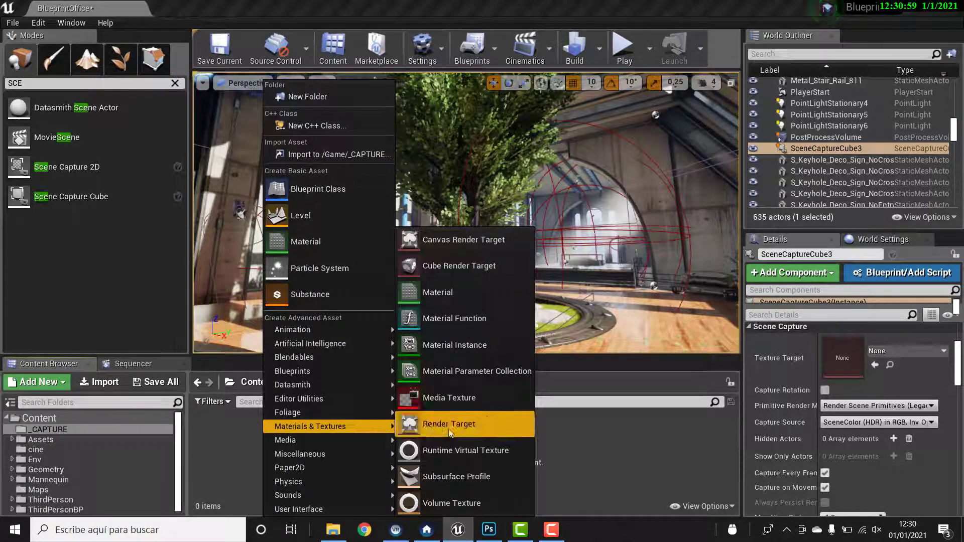
{"action": "left_click", "coordinate": [467, 265]}
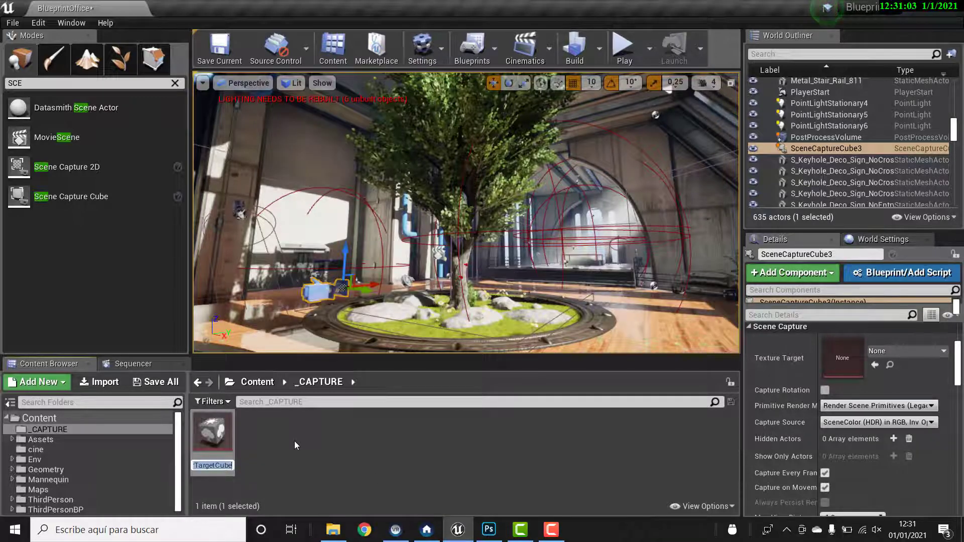
{"action": "type", "text": "CAPTURA1"}
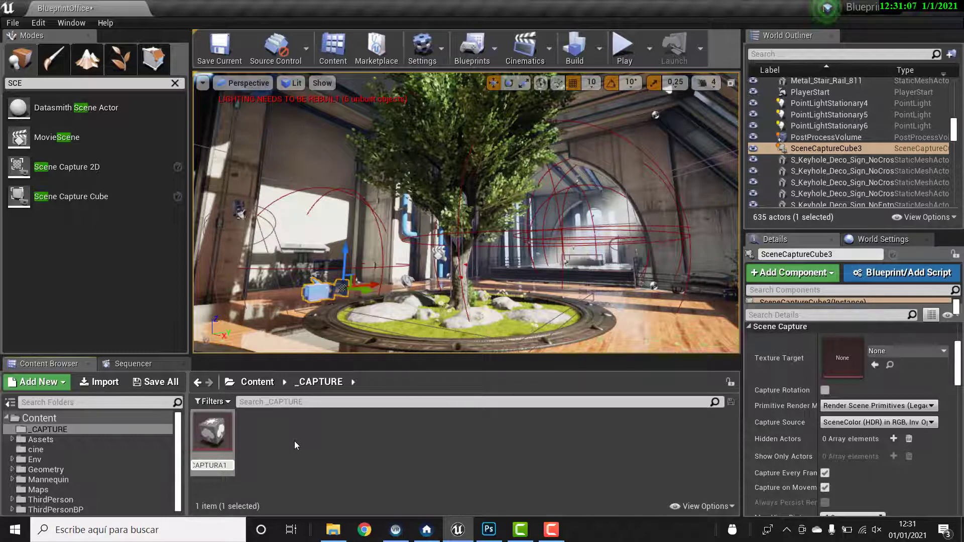
{"action": "key", "text": "Return"}
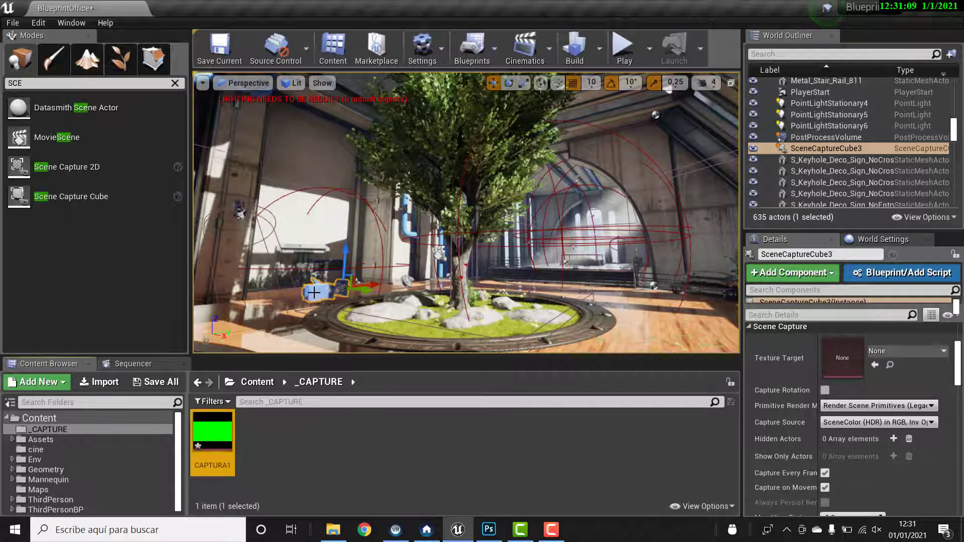
Step: Frame the capture cube and drop CAPTURA1 into SceneCaptureCube3's Texture Target slot
{"action": "scroll", "coordinate": [314, 290], "scroll_direction": "up", "scroll_amount": 5}
{"action": "left_click_drag", "start_coordinate": [314, 290], "coordinate": [506, 371]}
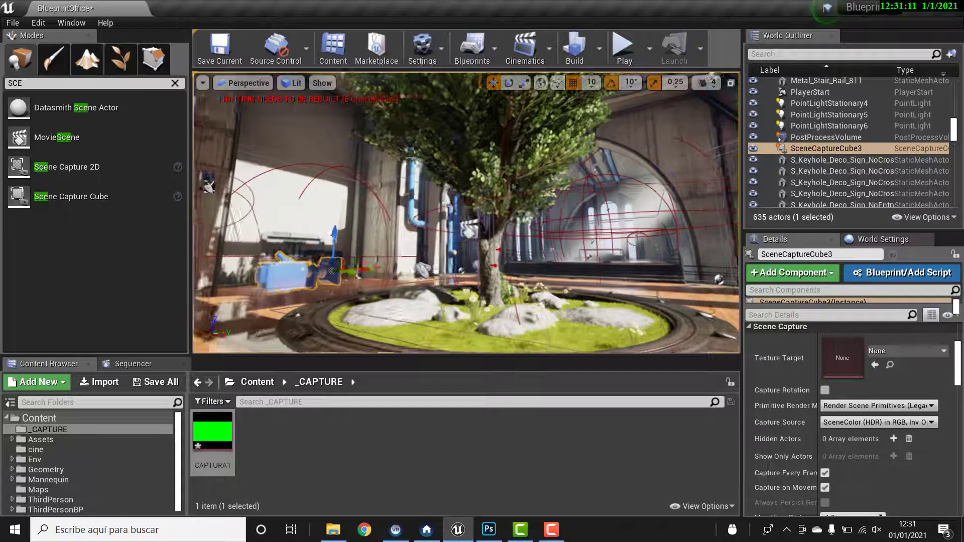
{"action": "scroll", "coordinate": [829, 374], "scroll_direction": "up", "scroll_amount": 1}
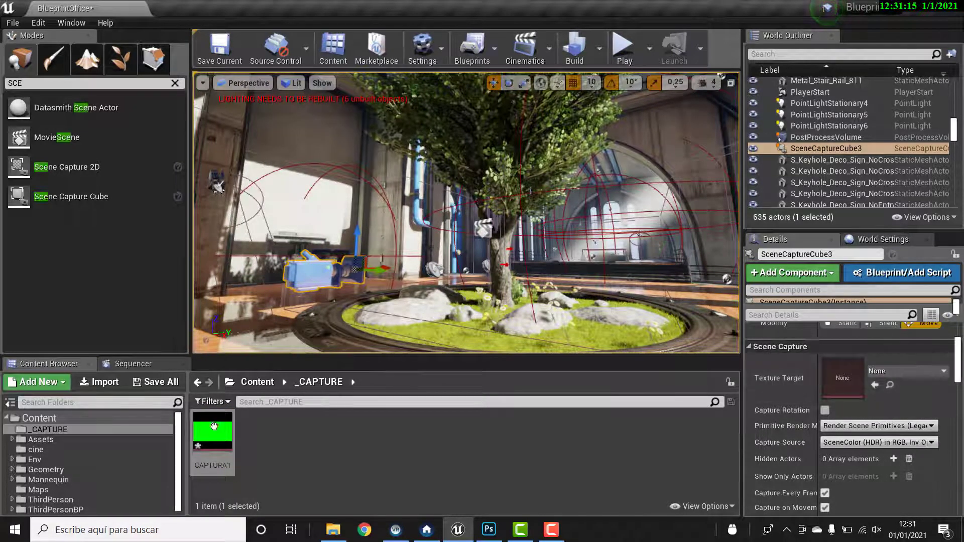
{"action": "left_click_drag", "start_coordinate": [212, 435], "coordinate": [830, 380]}
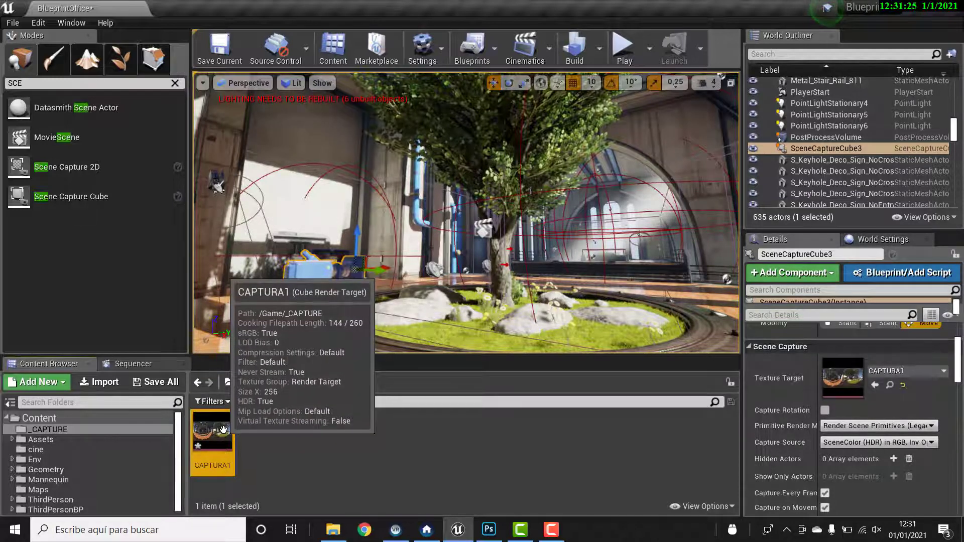
Step: Set CAPTURA1's Size X to 2048, save the asset, and close its editor
{"action": "double_click", "coordinate": [222, 429]}
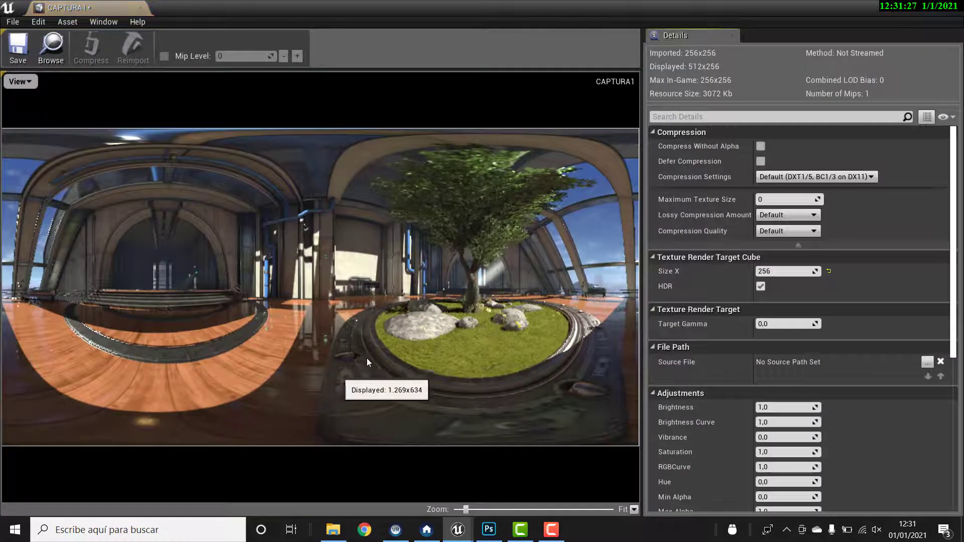
{"action": "left_click", "coordinate": [780, 271]}
{"action": "type", "text": "2048"}
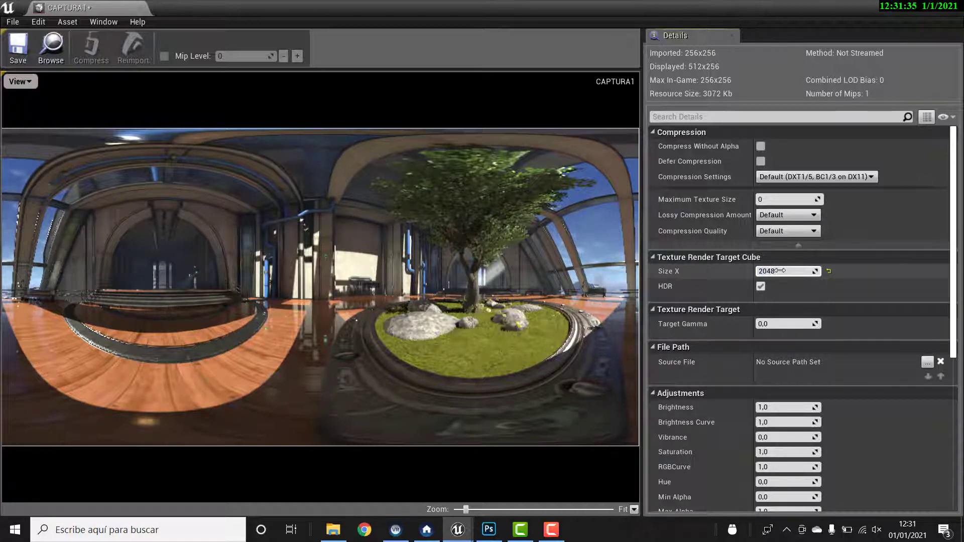
{"action": "key", "text": "Return"}
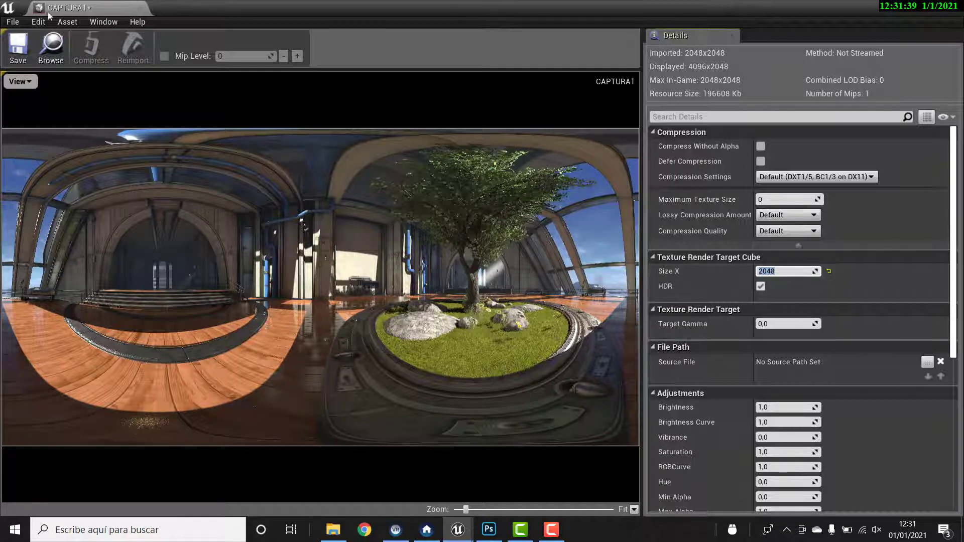
{"action": "left_click", "coordinate": [24, 52]}
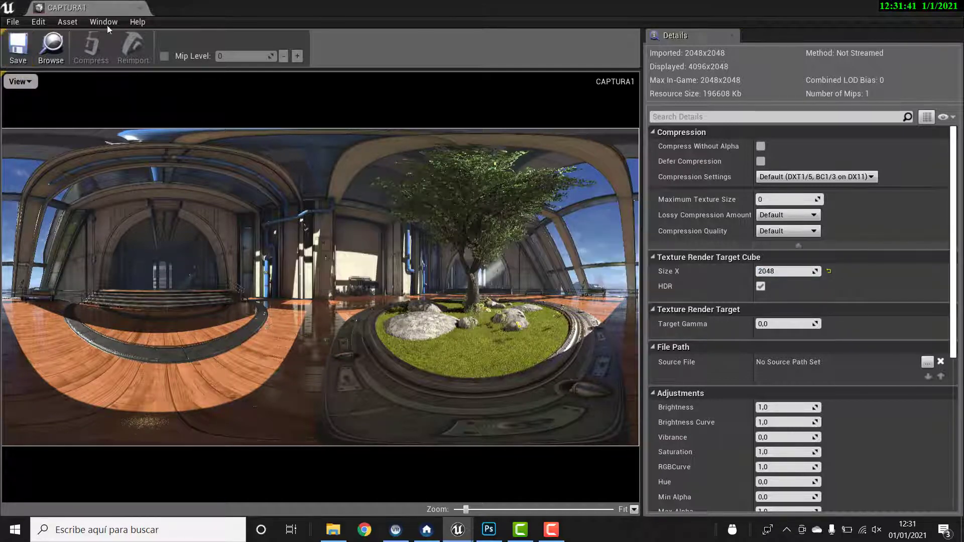
{"action": "left_click", "coordinate": [144, 8]}
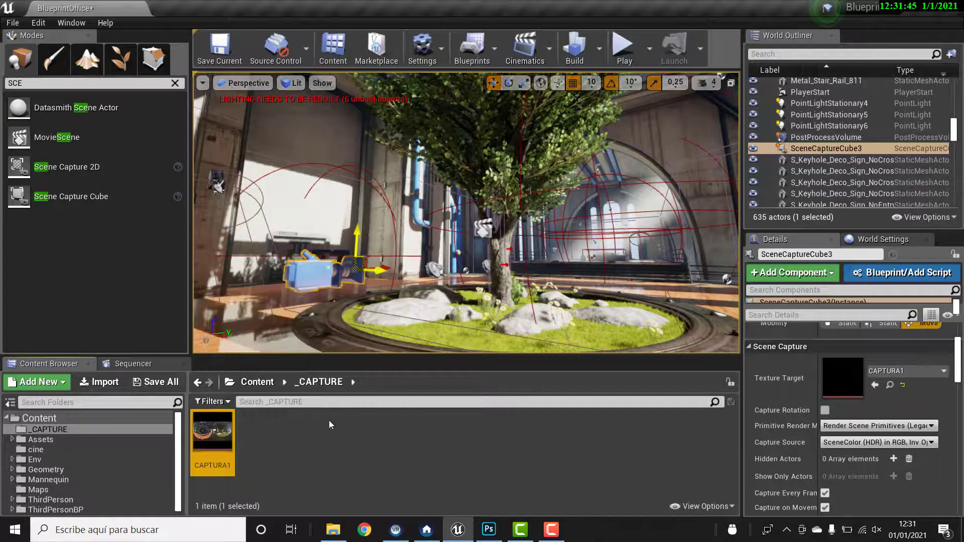
Step: Export CAPTURA1 as an HDR file named CAPTURA1 into the Blueprints\CAPTURAS folder
{"action": "right_click", "coordinate": [216, 435]}
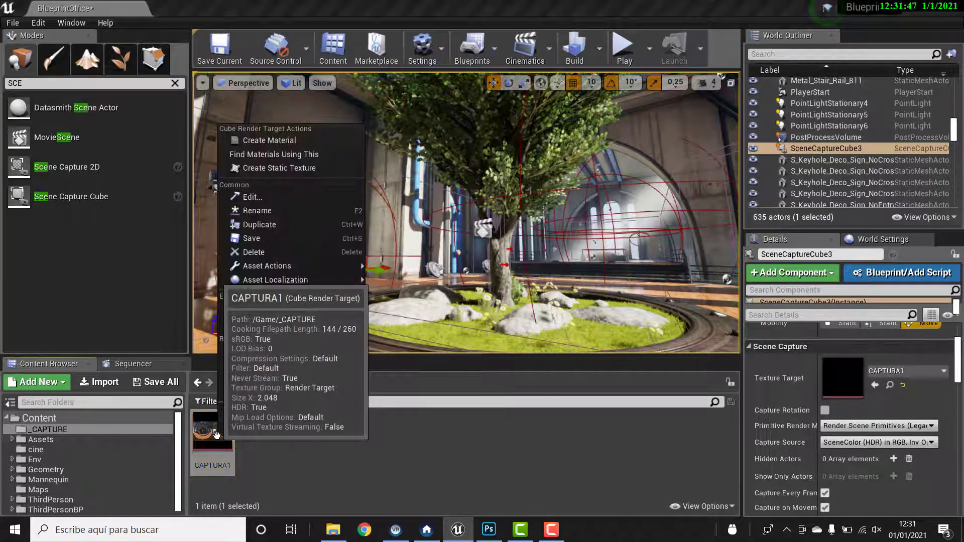
{"action": "mouse_move", "coordinate": [299, 280]}
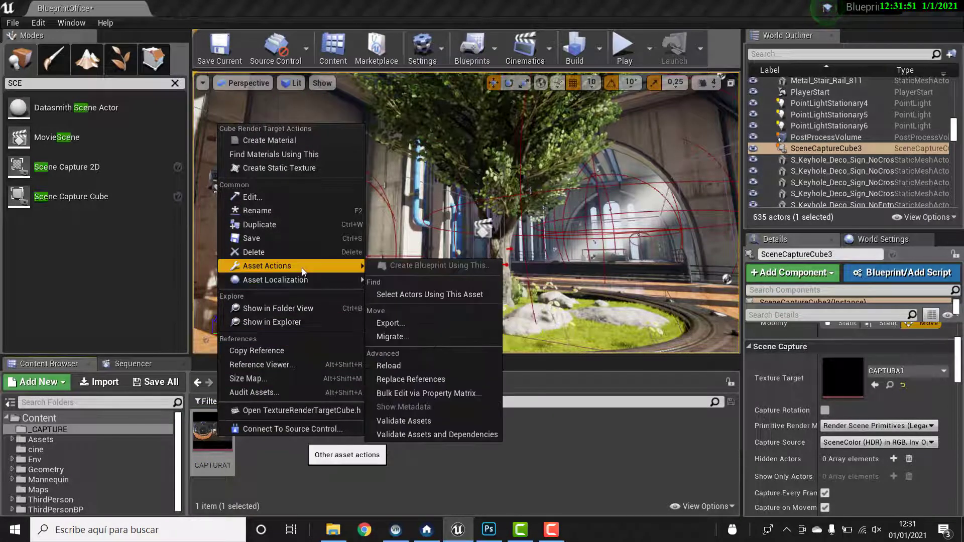
{"action": "left_click", "coordinate": [396, 319]}
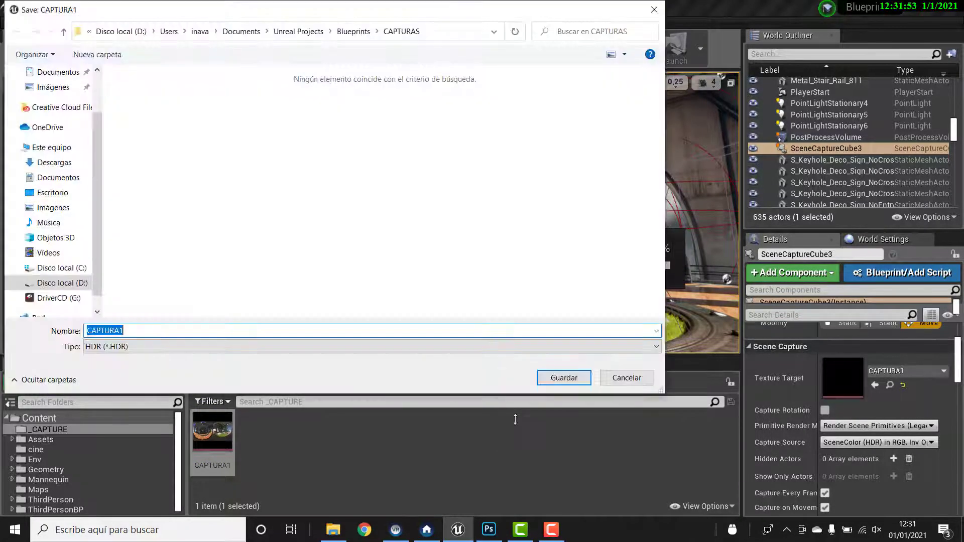
{"action": "left_click", "coordinate": [360, 33]}
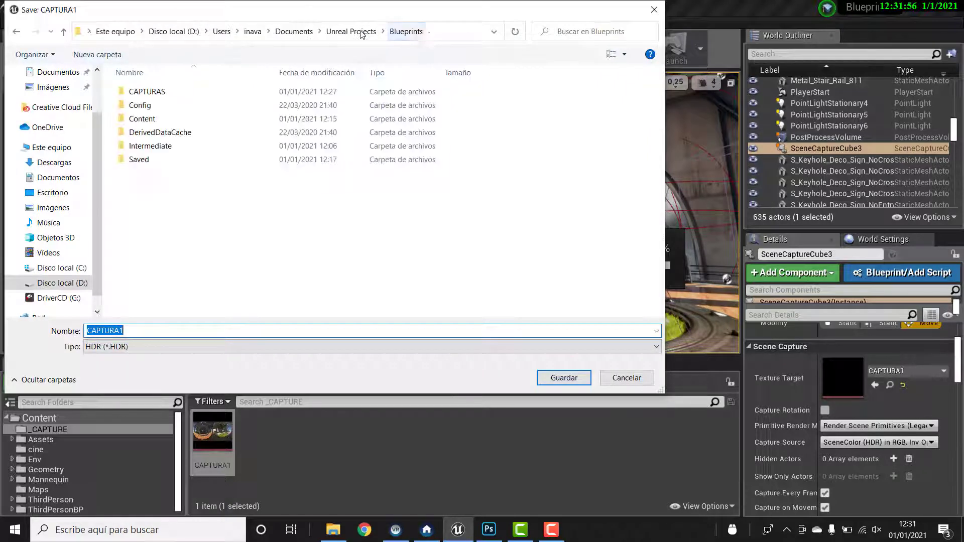
{"action": "double_click", "coordinate": [157, 93]}
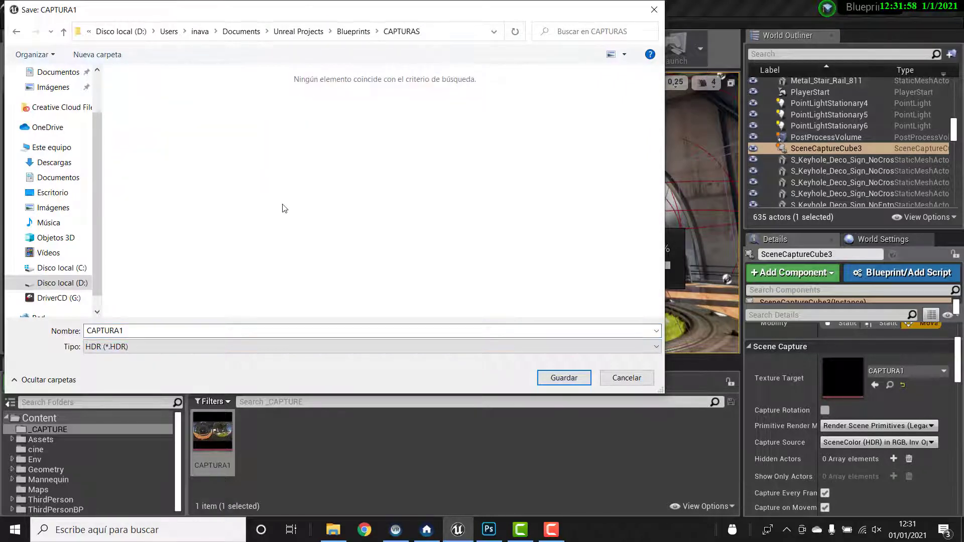
{"action": "left_click", "coordinate": [267, 333]}
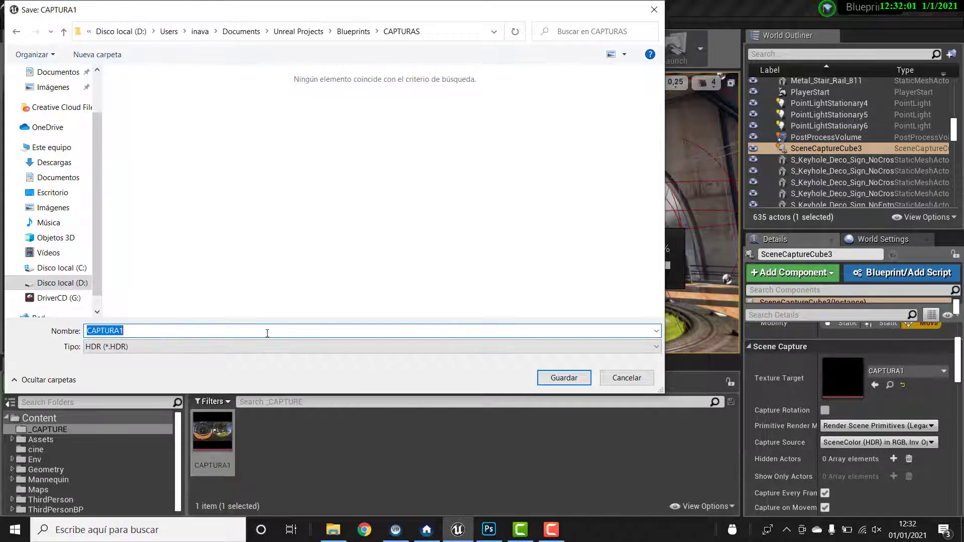
{"action": "left_click", "coordinate": [267, 333]}
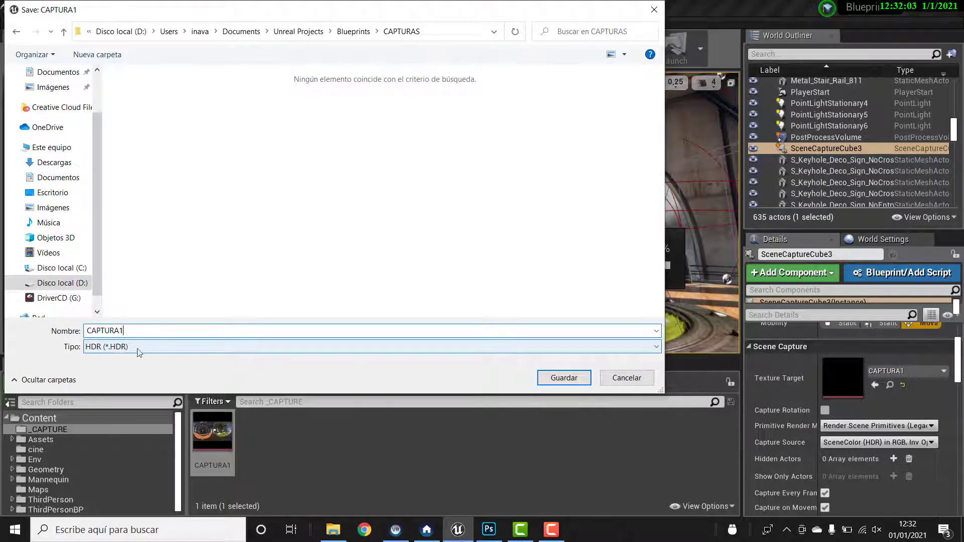
{"action": "left_click", "coordinate": [562, 379]}
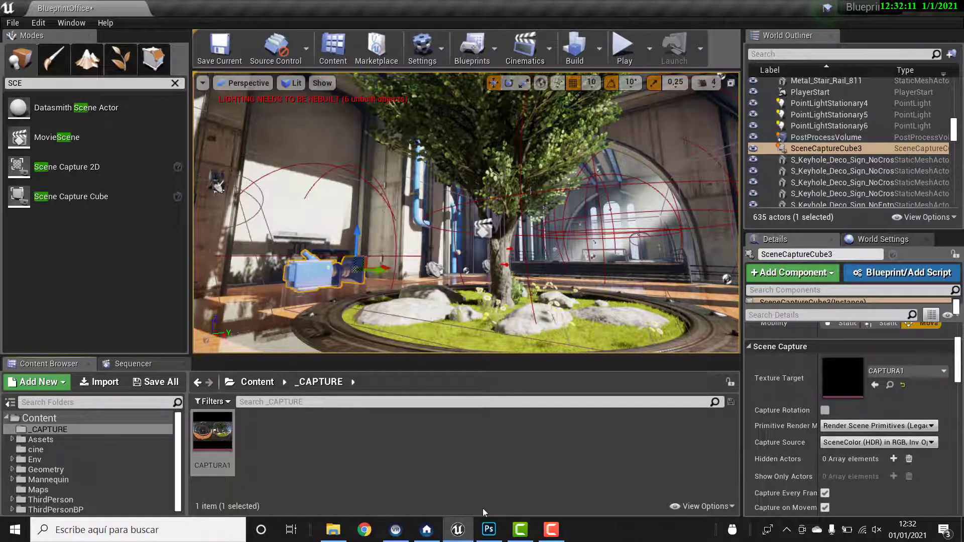
{"action": "left_click", "coordinate": [488, 529]}
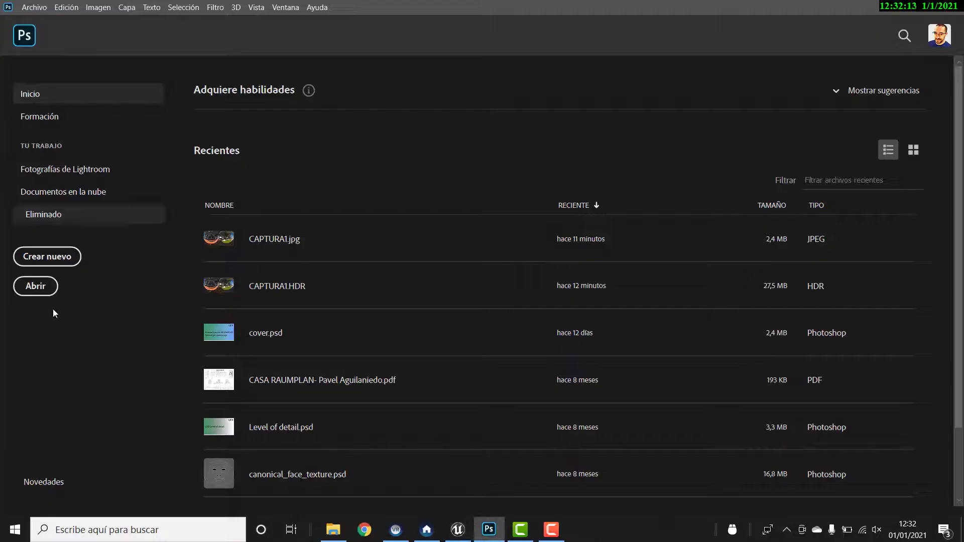
Step: Open CAPTURA1.HDR from CAPTURAS, assigning the Adobe RGB (1998) working profile
{"action": "left_click", "coordinate": [31, 284]}
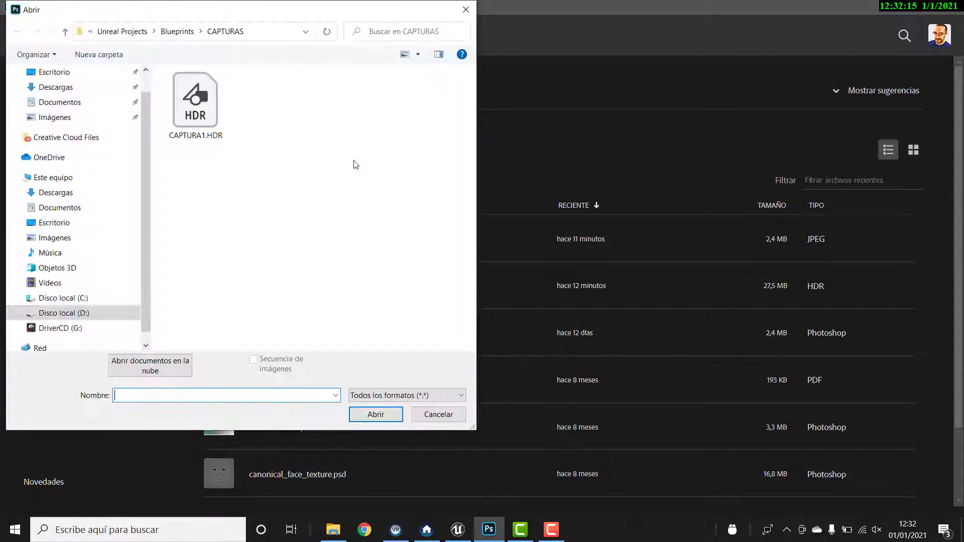
{"action": "left_click", "coordinate": [201, 106]}
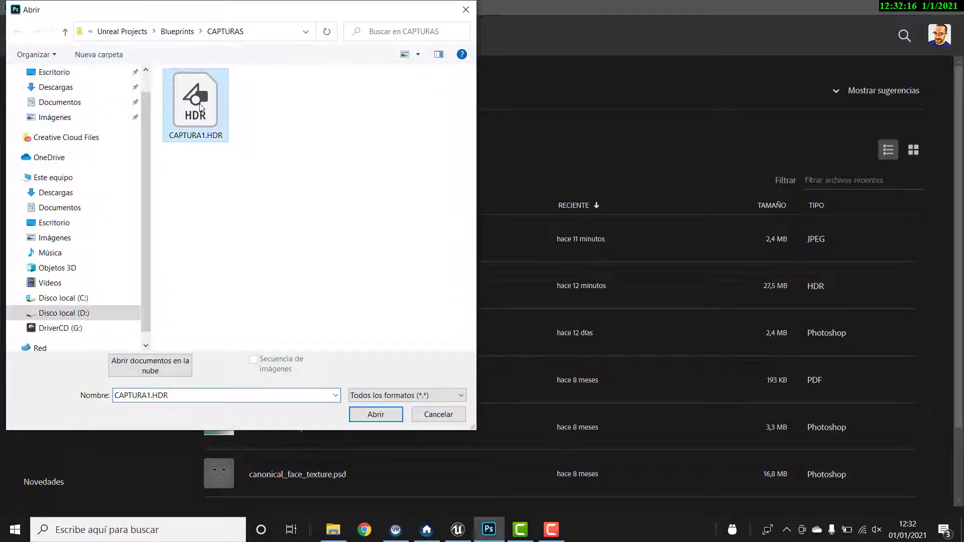
{"action": "left_click", "coordinate": [383, 415]}
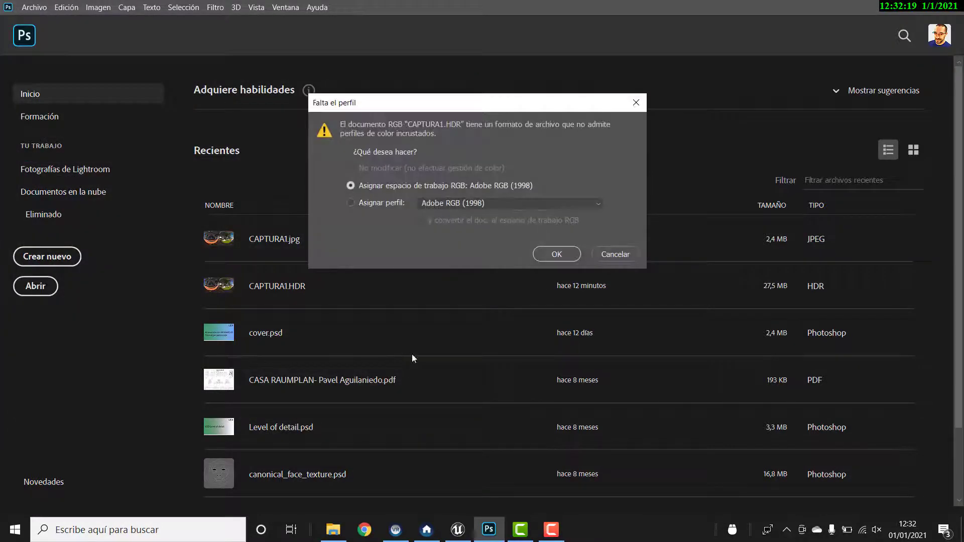
{"action": "left_click", "coordinate": [550, 255]}
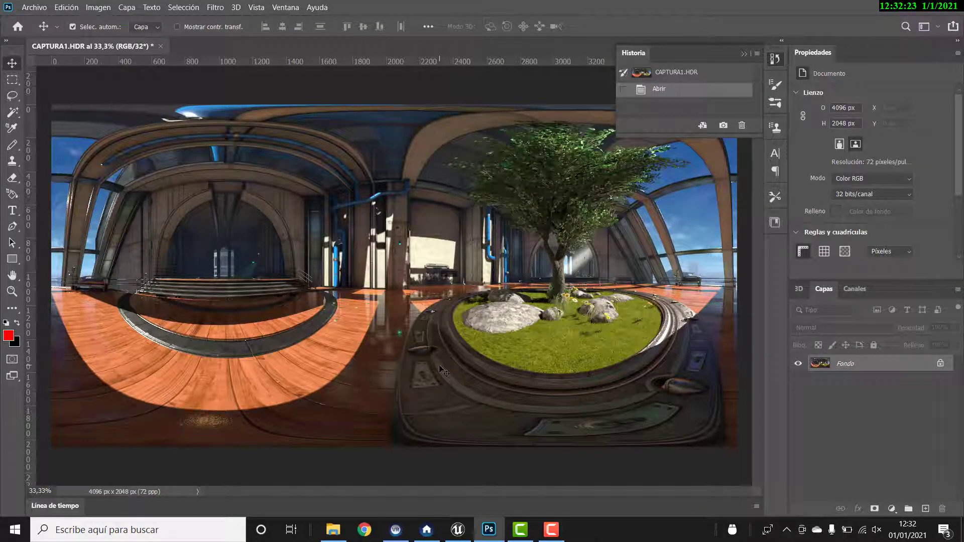
Step: Convert the image to 8 bits/canal using the Exposición y gamma HDR toning method
{"action": "left_click", "coordinate": [95, 9]}
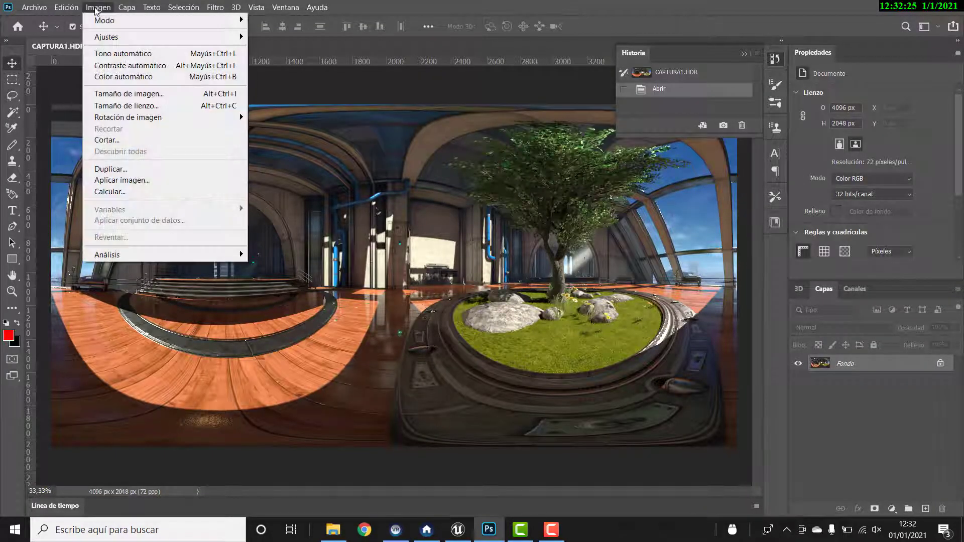
{"action": "mouse_move", "coordinate": [121, 20]}
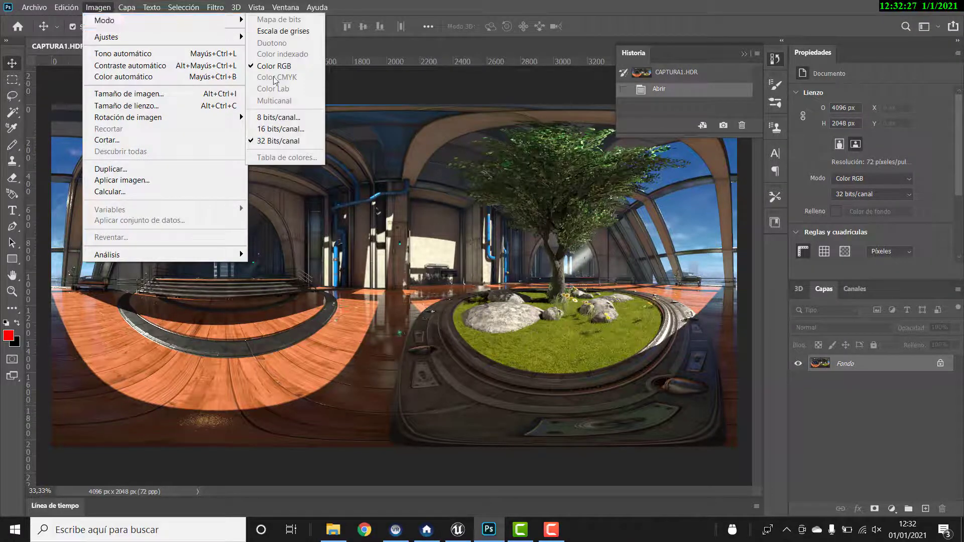
{"action": "left_click", "coordinate": [289, 120]}
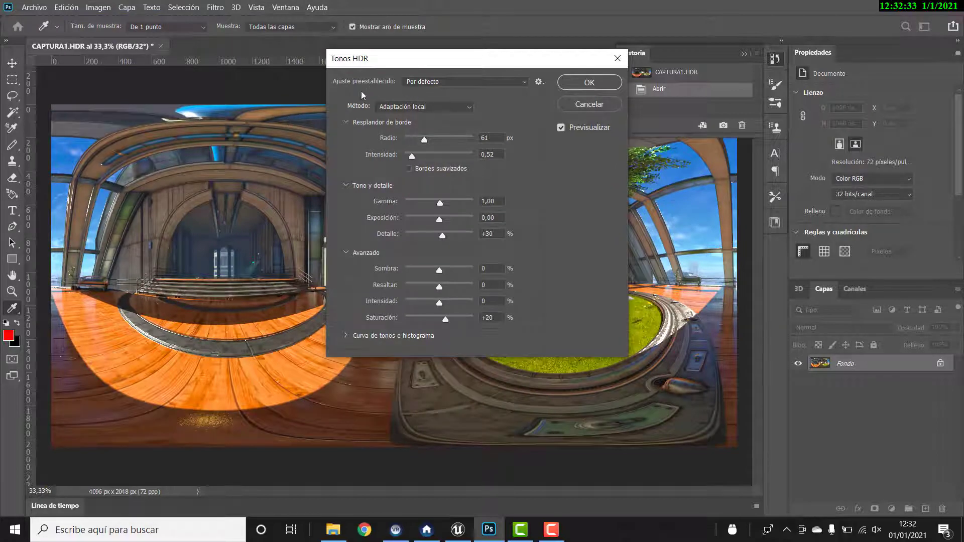
{"action": "left_click", "coordinate": [398, 107]}
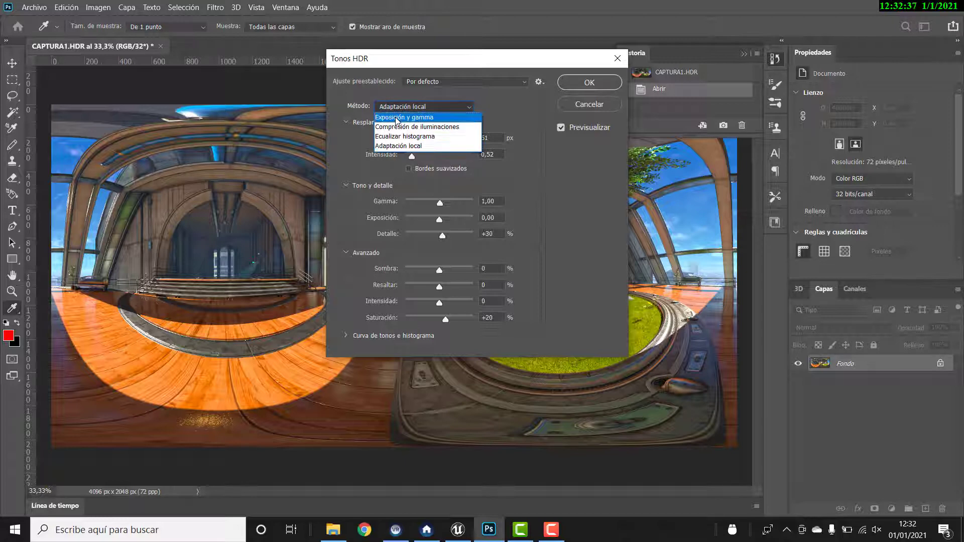
{"action": "left_click", "coordinate": [397, 119]}
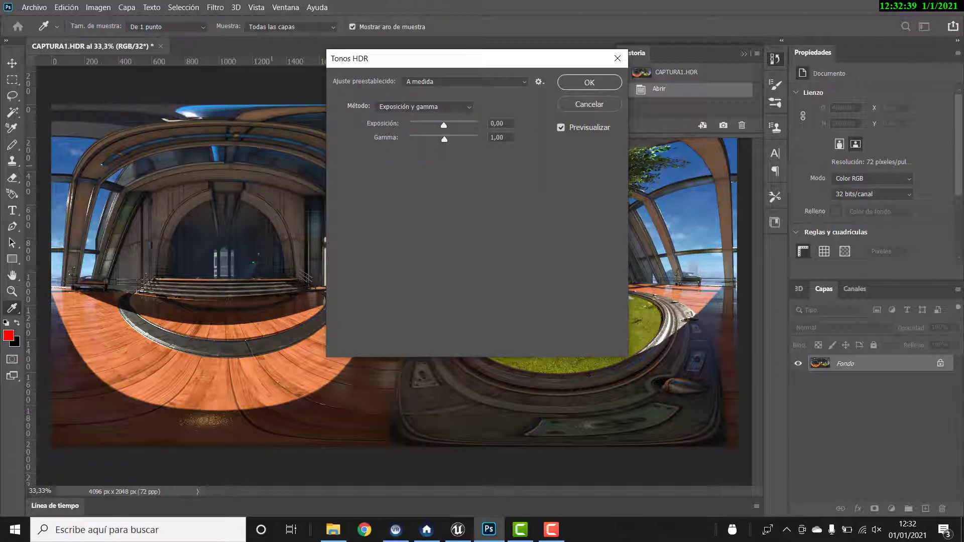
{"action": "left_click", "coordinate": [580, 84]}
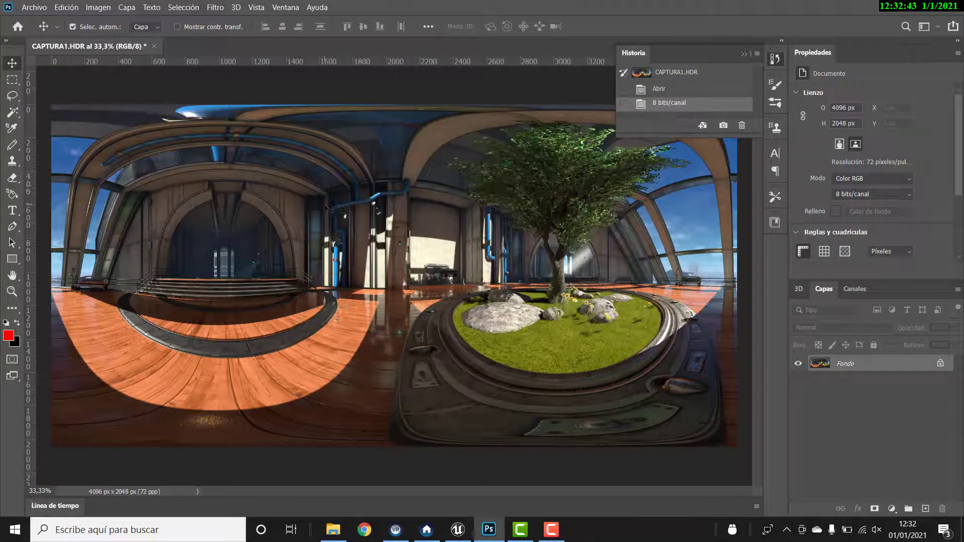
Step: Save the image as CAPTURA1.jpg in JPEG format at quality 10
{"action": "left_click", "coordinate": [39, 6]}
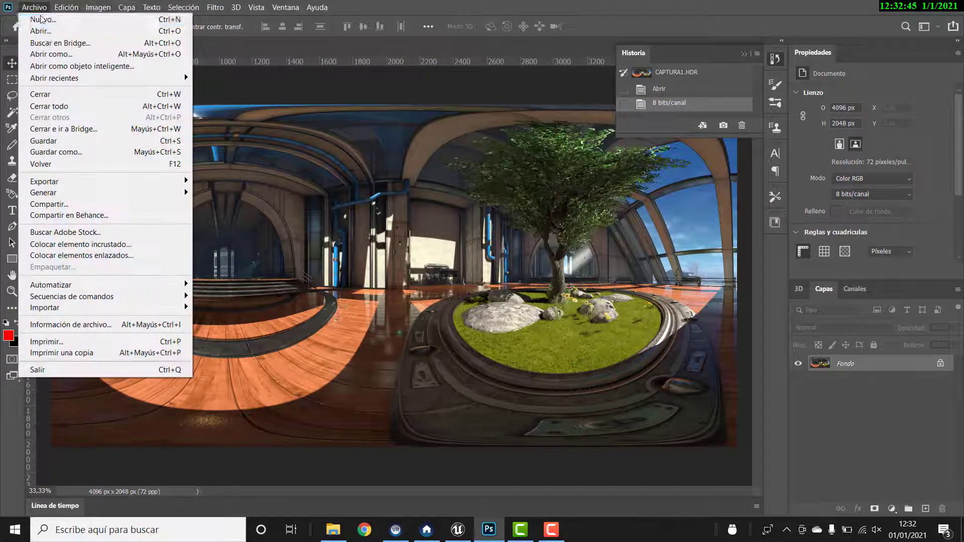
{"action": "left_click", "coordinate": [72, 153]}
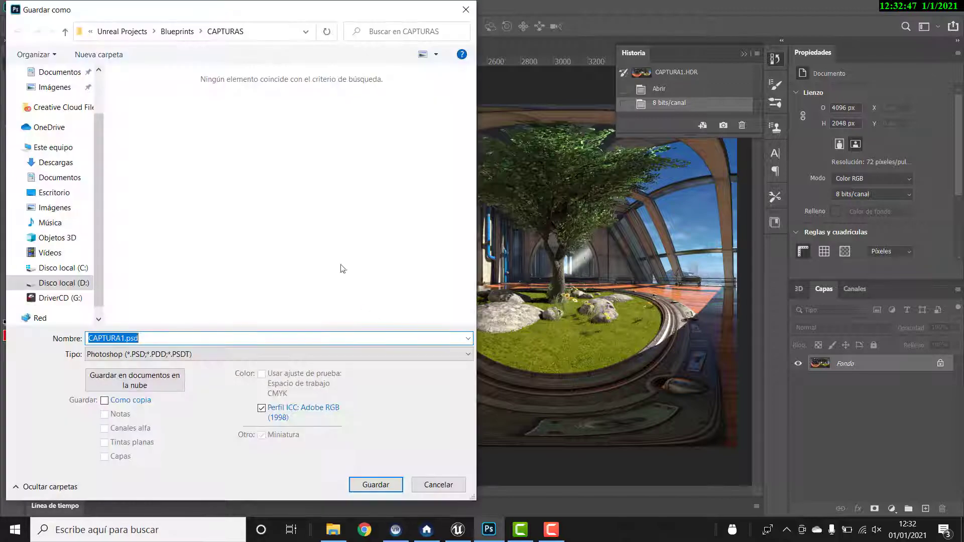
{"action": "left_click", "coordinate": [208, 354]}
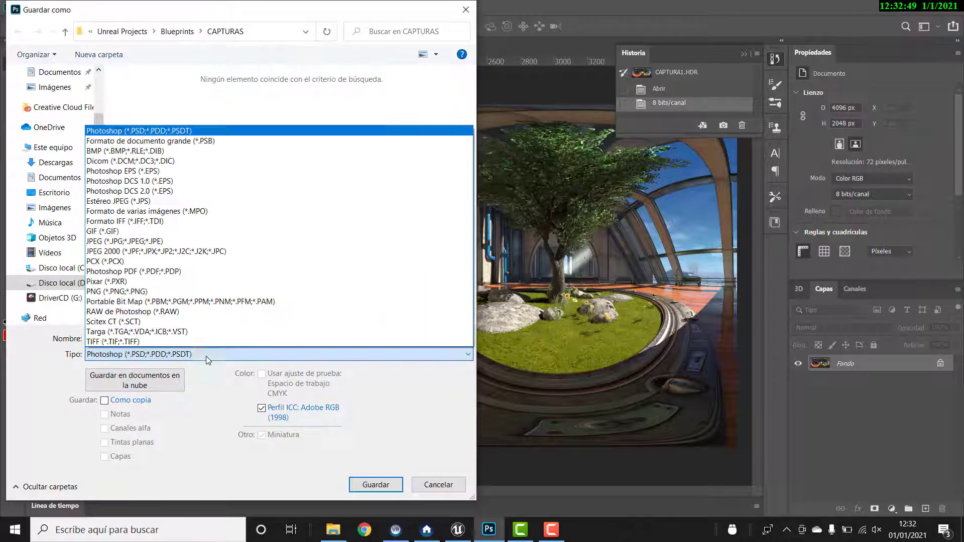
{"action": "left_click", "coordinate": [147, 242]}
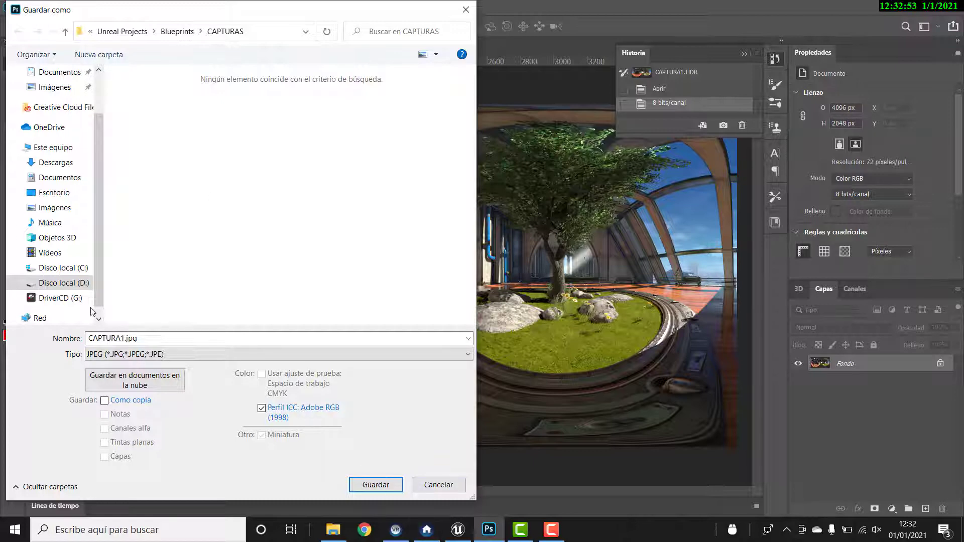
{"action": "left_click", "coordinate": [361, 487]}
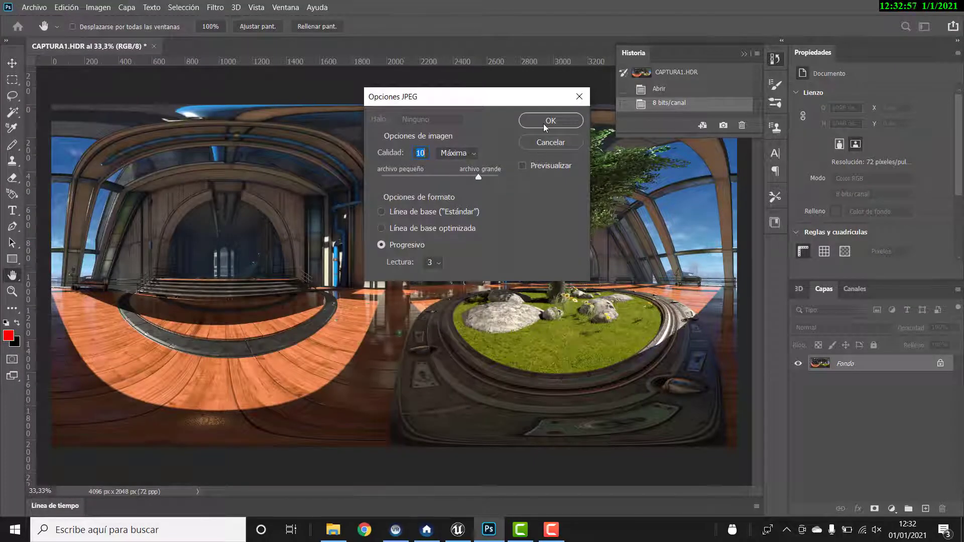
{"action": "left_click", "coordinate": [544, 125]}
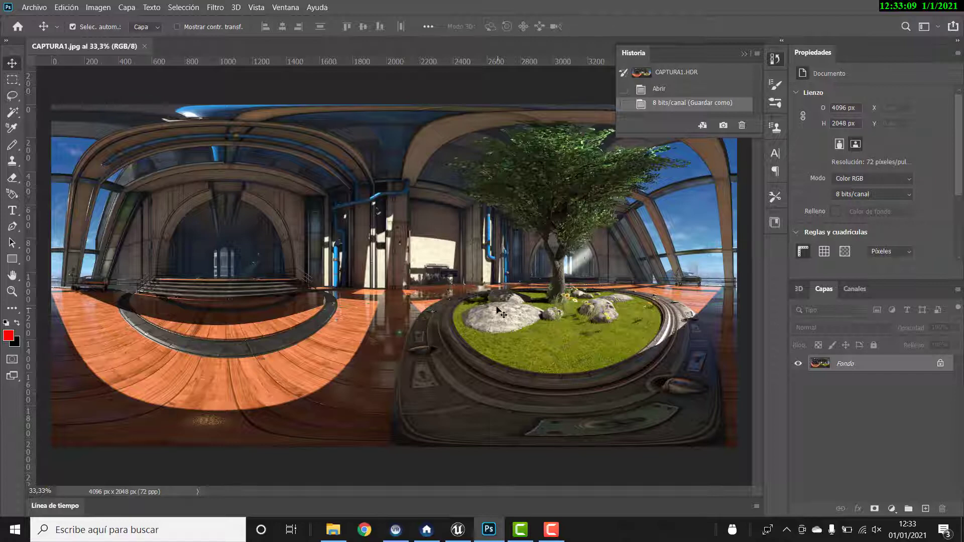
Step: Make a new spherical panorama from the selected layer and rotate the view toward the tree and rocks
{"action": "left_click", "coordinate": [236, 8]}
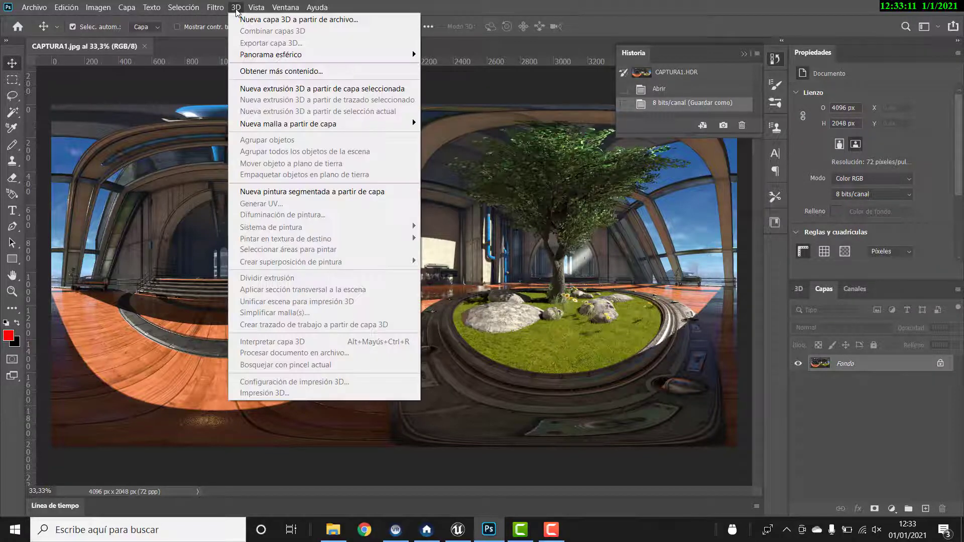
{"action": "mouse_move", "coordinate": [289, 55]}
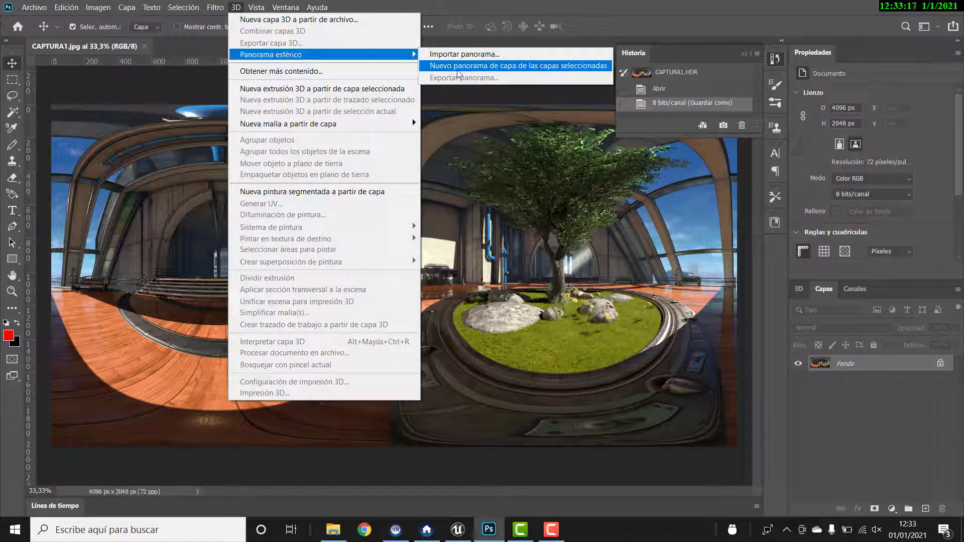
{"action": "left_click", "coordinate": [488, 70]}
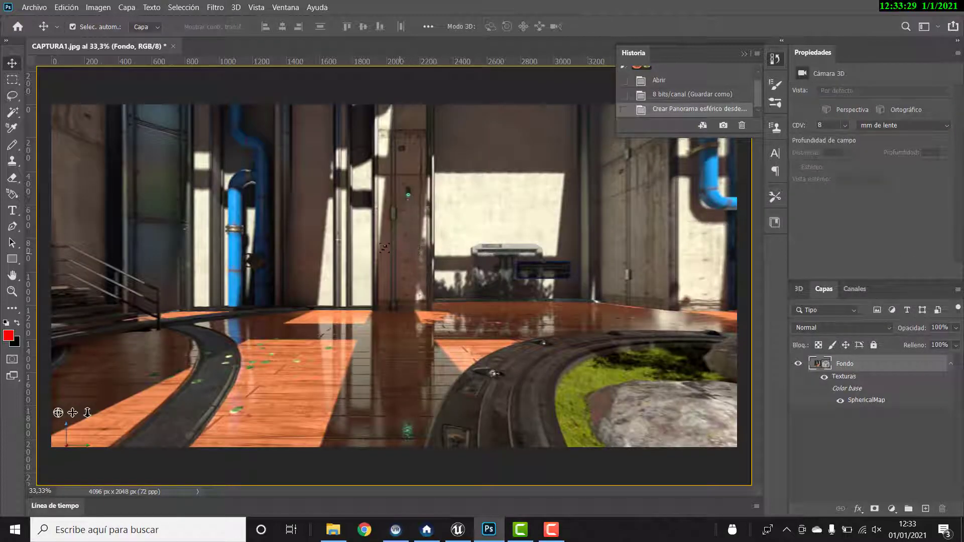
{"action": "mouse_move", "coordinate": [384, 247]}
{"action": "left_mouse_down"}
{"action": "mouse_move", "coordinate": [479, 248]}
{"action": "mouse_move", "coordinate": [345, 398]}
{"action": "mouse_move", "coordinate": [187, 259]}
{"action": "mouse_move", "coordinate": [290, 172]}
{"action": "mouse_move", "coordinate": [454, 175]}
{"action": "left_mouse_up"}
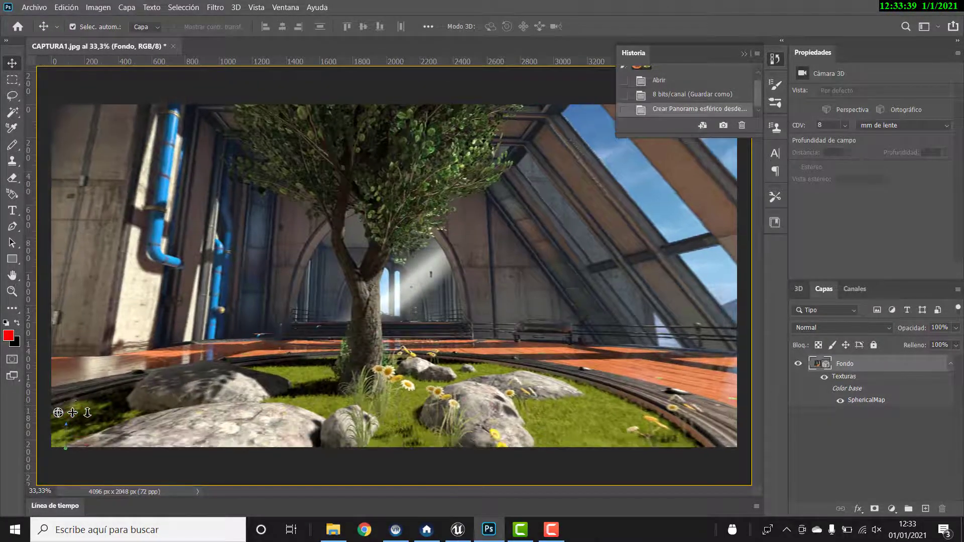
Step: Export the spherical panorama as PANORAMA into CAPTURAS, then tilt the view up to the tree canopy
{"action": "left_click", "coordinate": [236, 8]}
{"action": "mouse_move", "coordinate": [301, 54]}
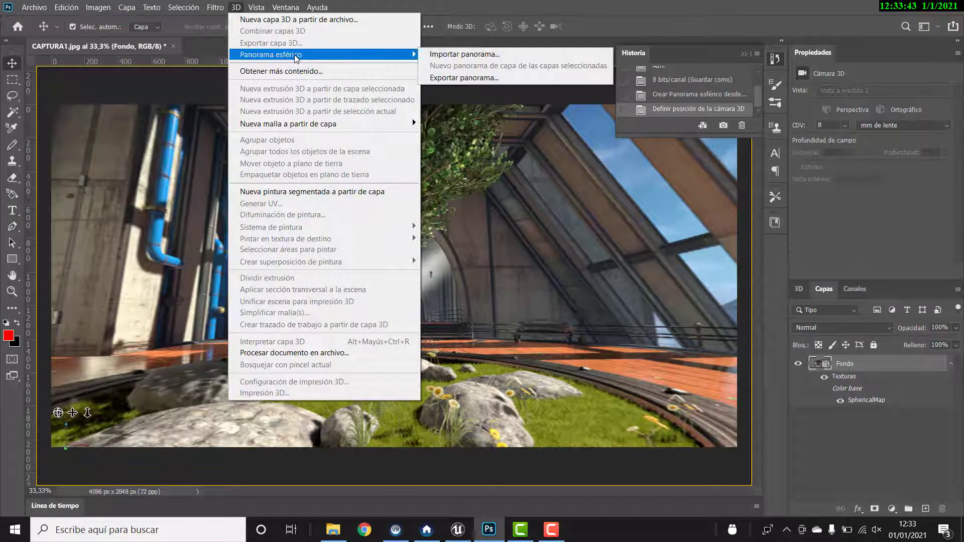
{"action": "left_click", "coordinate": [475, 79]}
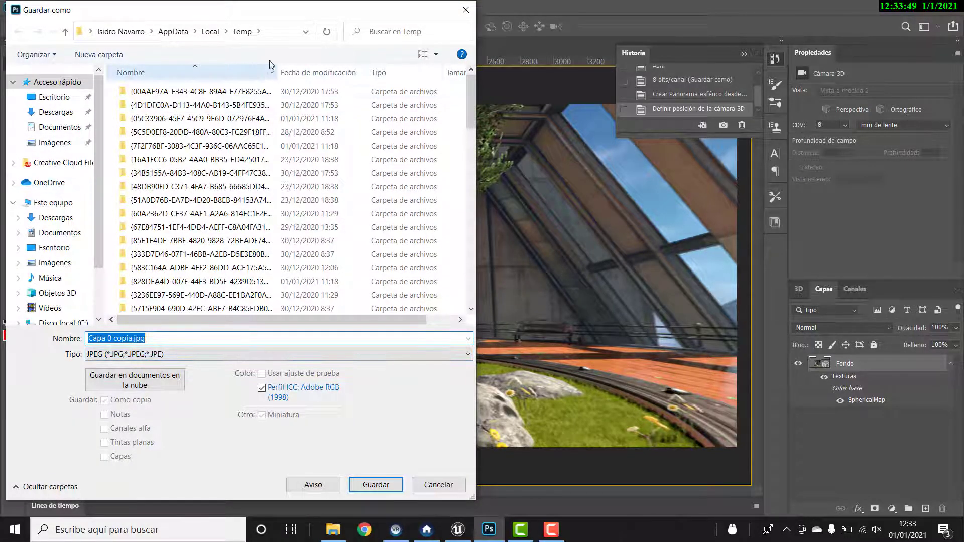
{"action": "left_click", "coordinate": [277, 37]}
{"action": "key", "text": "ctrl+v"}
{"action": "key", "text": "Return"}
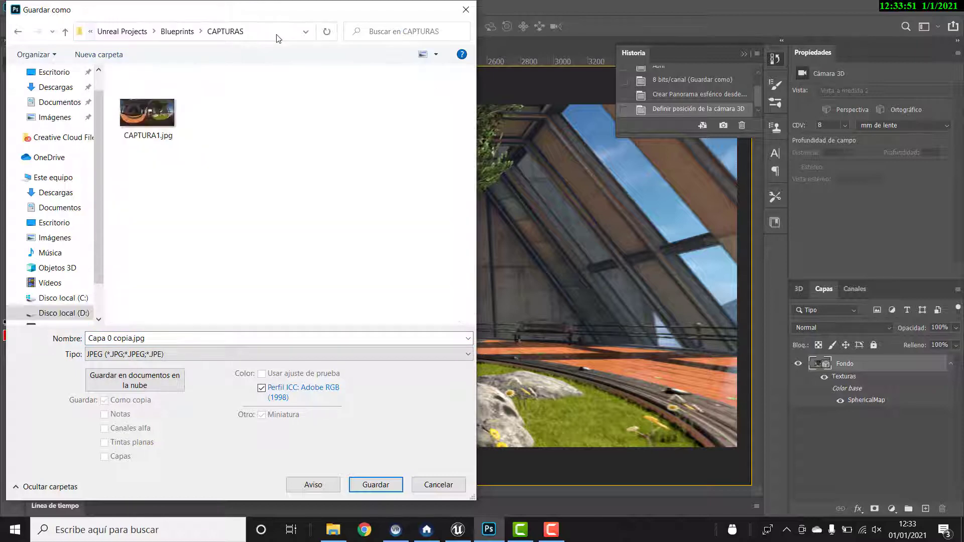
{"action": "left_click", "coordinate": [176, 340]}
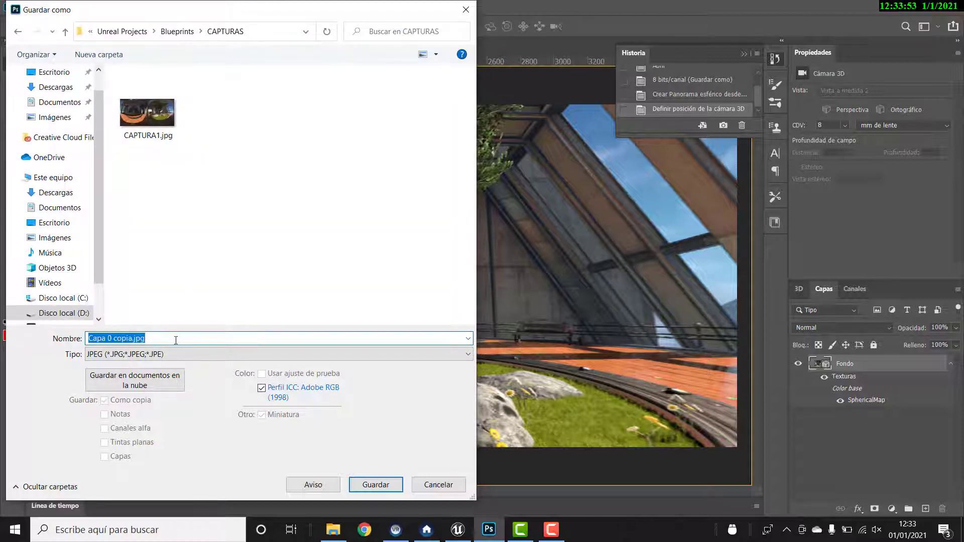
{"action": "type", "text": "PANORAMA1"}
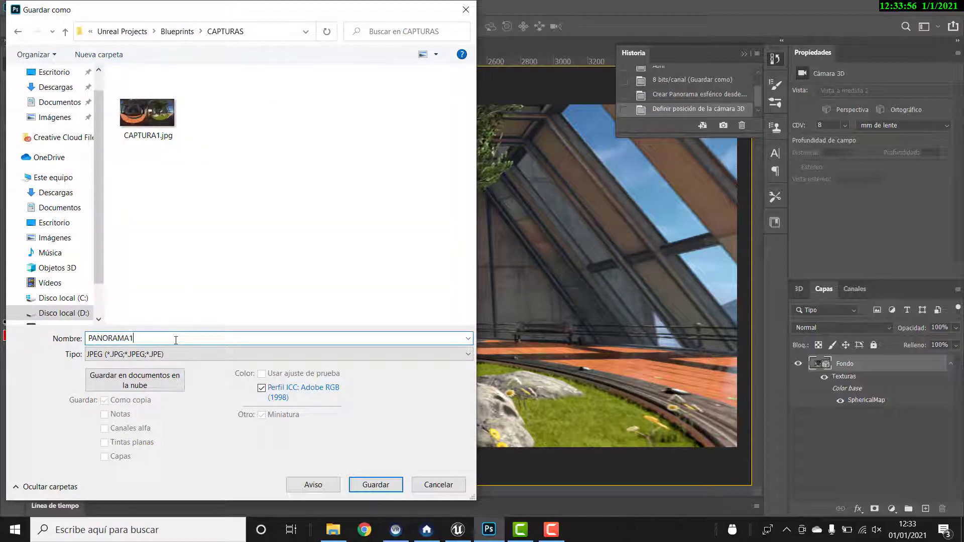
{"action": "key", "text": "Return"}
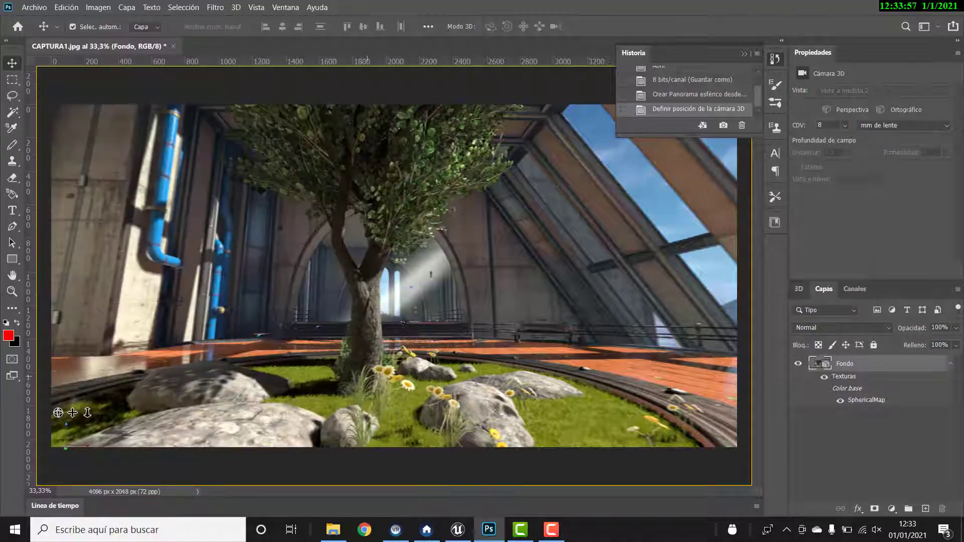
{"action": "left_click_drag", "start_coordinate": [392, 251], "coordinate": [397, 326]}
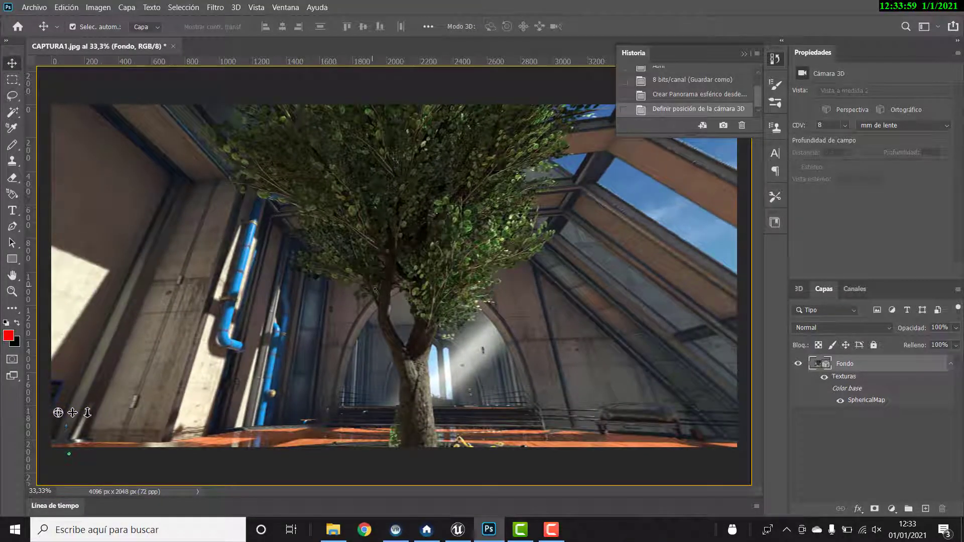